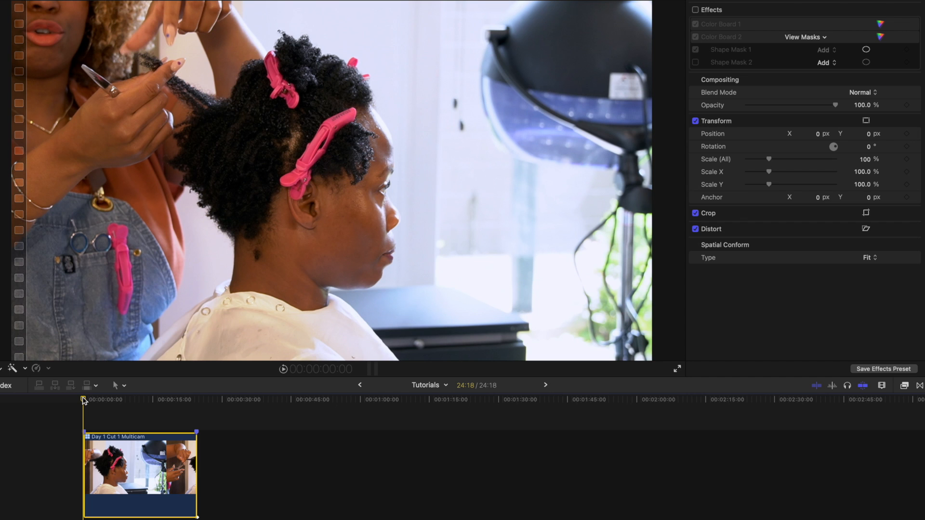
Step: Preview the Day 1 Cut 1 Multicam clip full screen and return the playhead to the start of the timeline
{"action": "left_click", "coordinate": [686, 370]}
{"action": "left_click", "coordinate": [678, 369]}
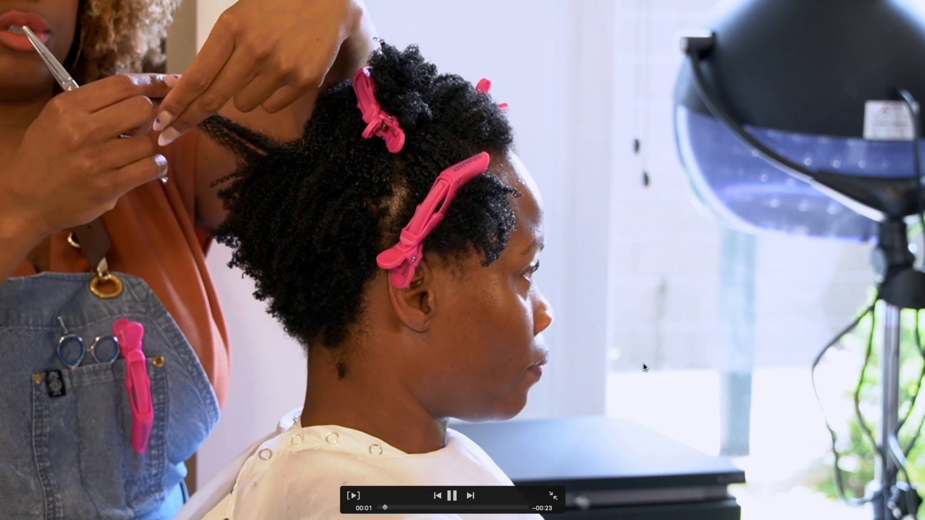
{"action": "left_click", "coordinate": [552, 496]}
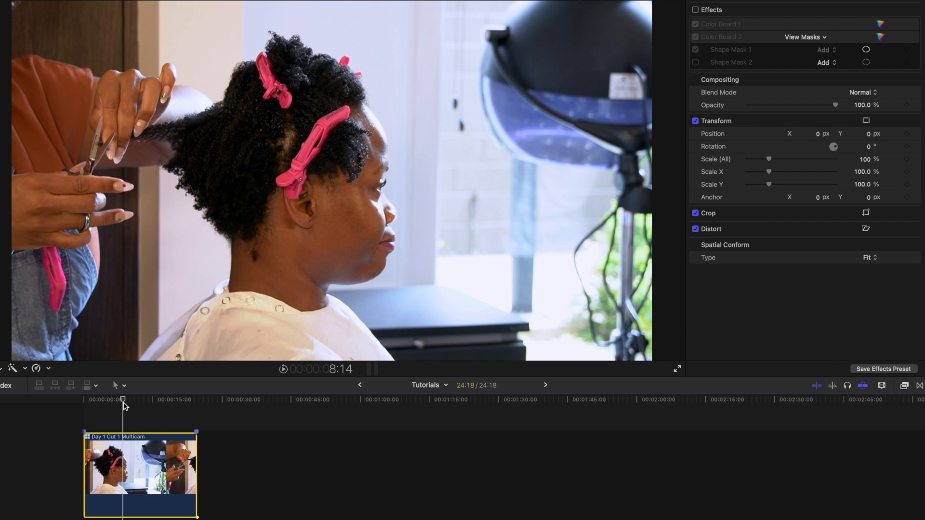
{"action": "left_click_drag", "start_coordinate": [123, 400], "coordinate": [79, 400]}
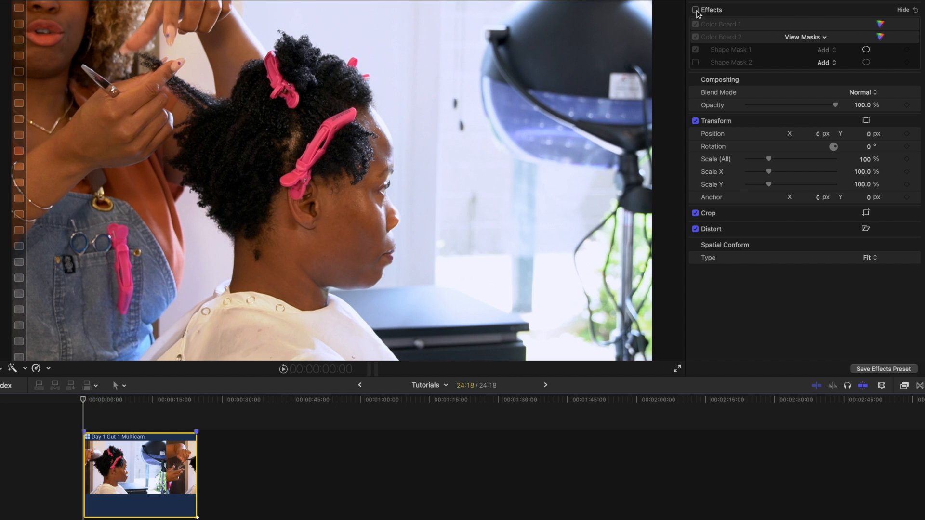
Step: Switch the clip's effects on and off to compare before and after, and leave them enabled
{"action": "left_click", "coordinate": [696, 11]}
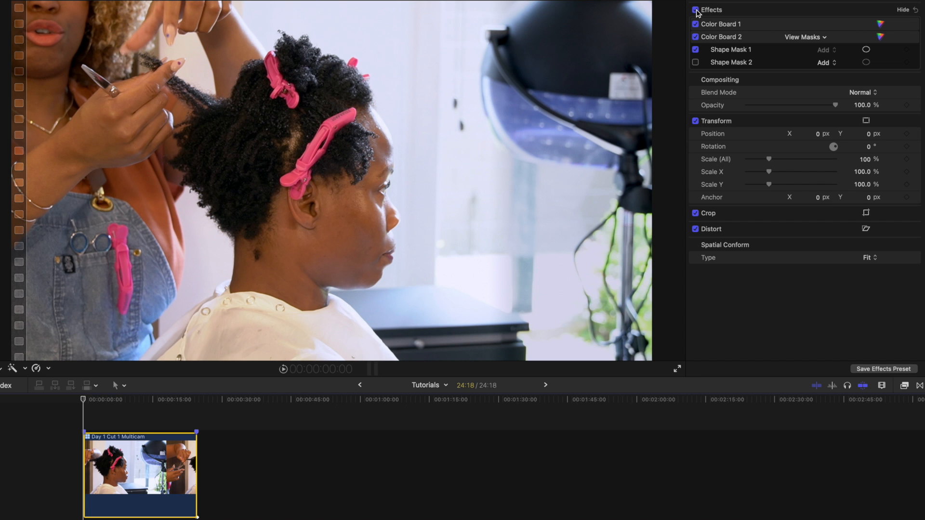
{"action": "left_click", "coordinate": [696, 10]}
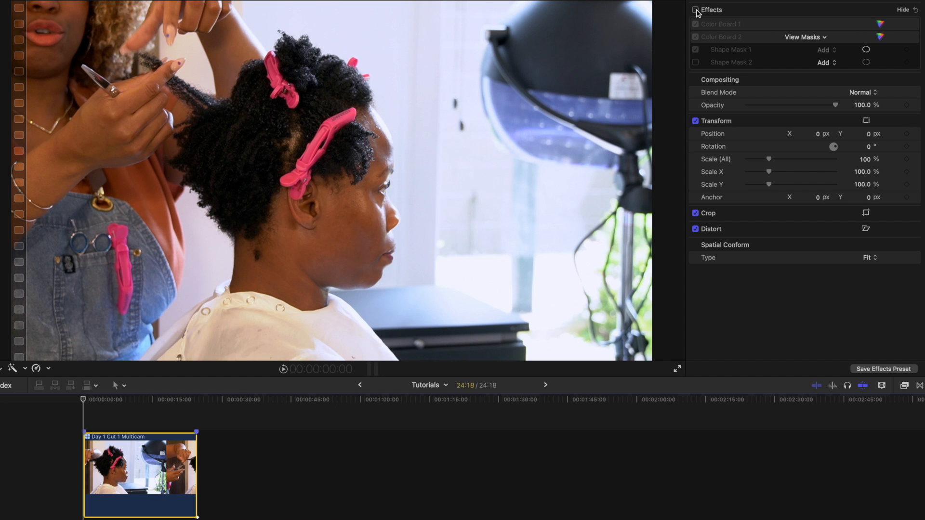
{"action": "left_click", "coordinate": [695, 10]}
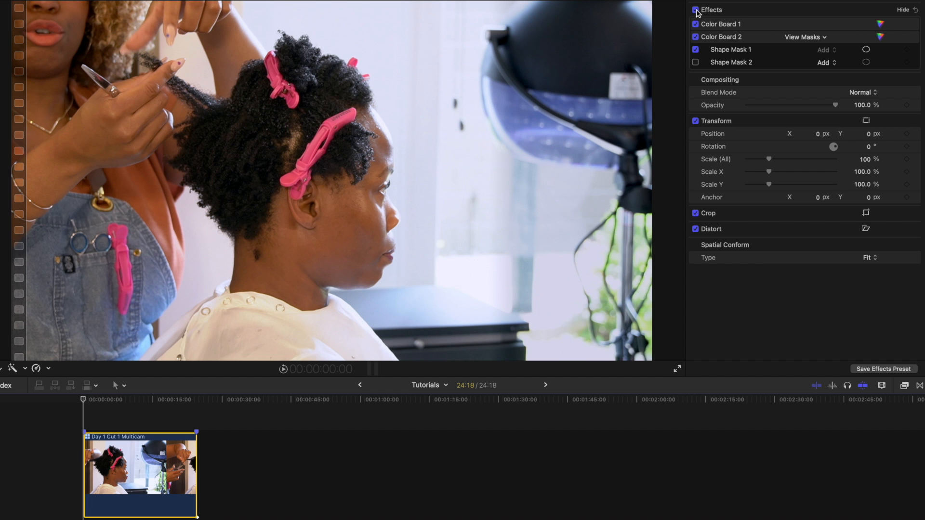
{"action": "left_click", "coordinate": [695, 9]}
Step: Open Color Board 1's exposure controls, try the midtones at 37%, and undo that change
{"action": "left_click", "coordinate": [881, 24]}
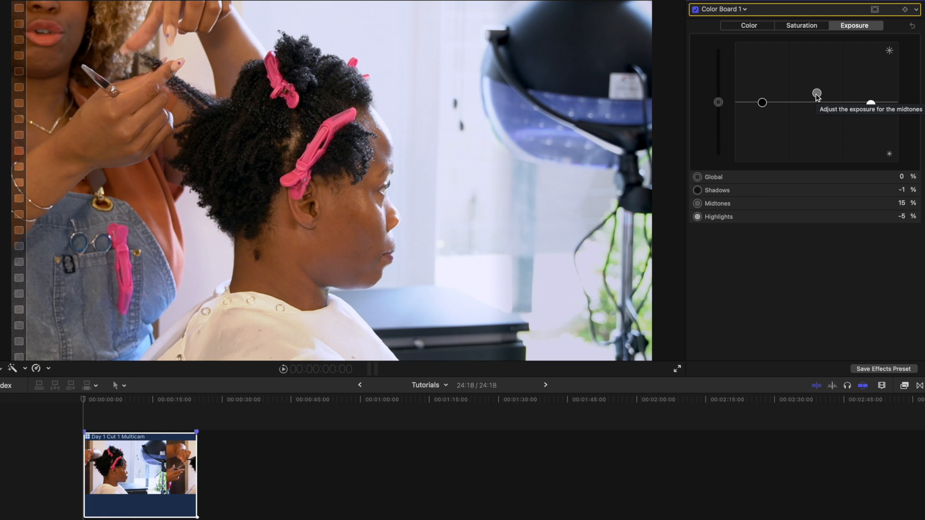
{"action": "left_click_drag", "start_coordinate": [817, 96], "coordinate": [816, 83]}
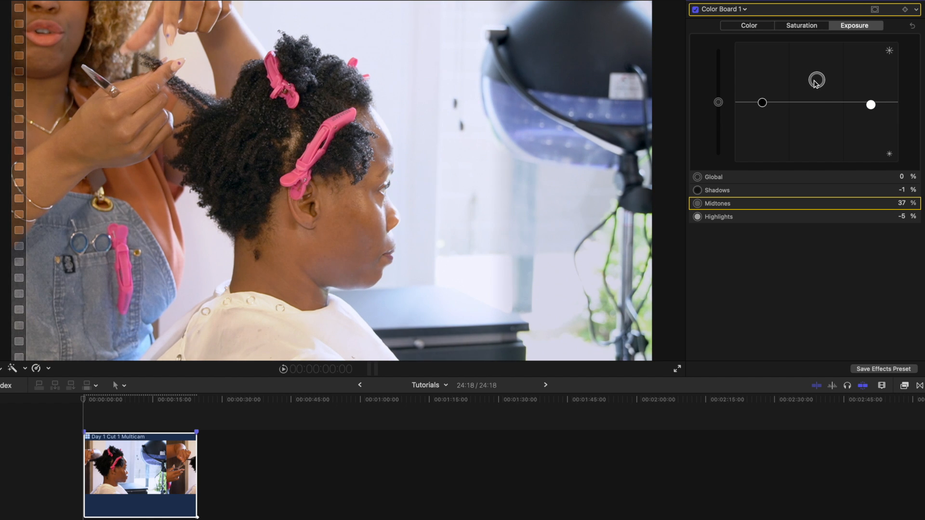
{"action": "key", "text": "super+z"}
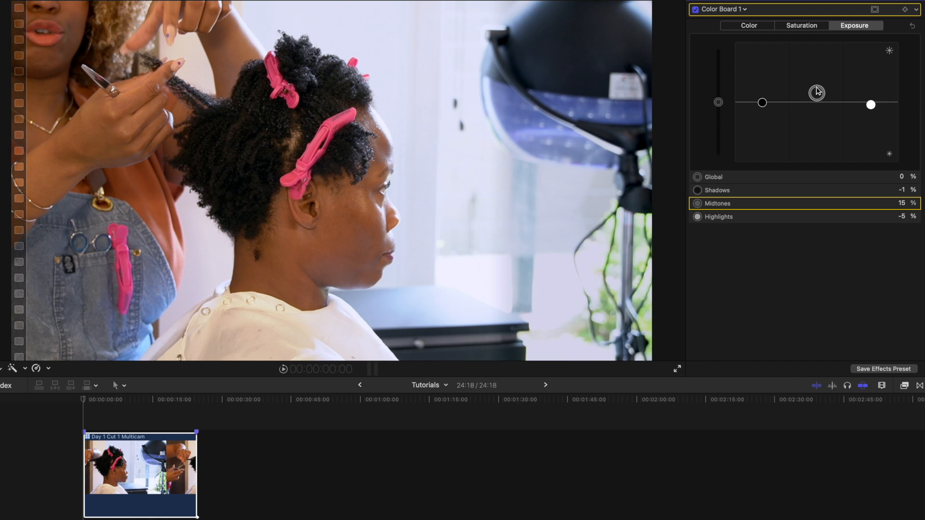
{"action": "left_click_drag", "start_coordinate": [817, 93], "coordinate": [815, 100]}
Step: Try Color Board 1's highlights exposure at 36% and at -66%, restore it to -5%, and return to the effects list
{"action": "left_click_drag", "start_coordinate": [871, 106], "coordinate": [867, 84]}
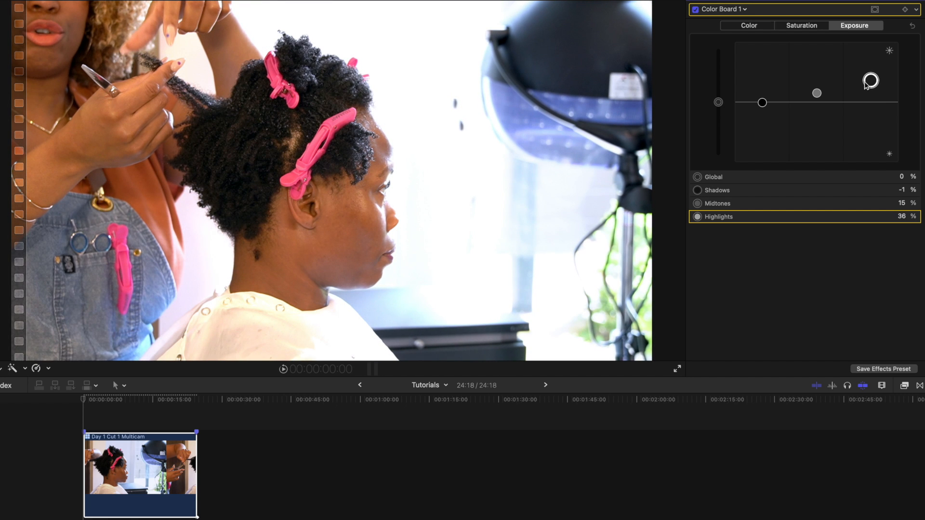
{"action": "key", "text": "super+z"}
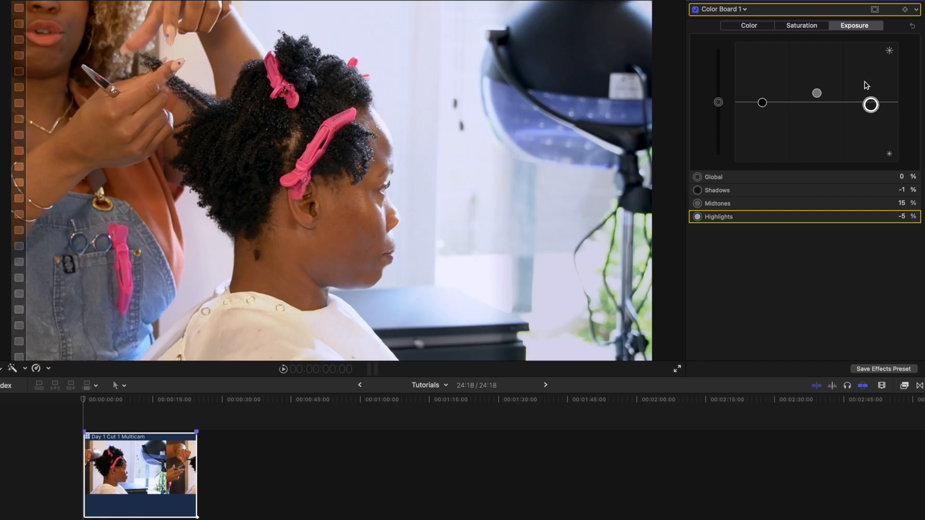
{"action": "left_click_drag", "start_coordinate": [871, 105], "coordinate": [871, 143]}
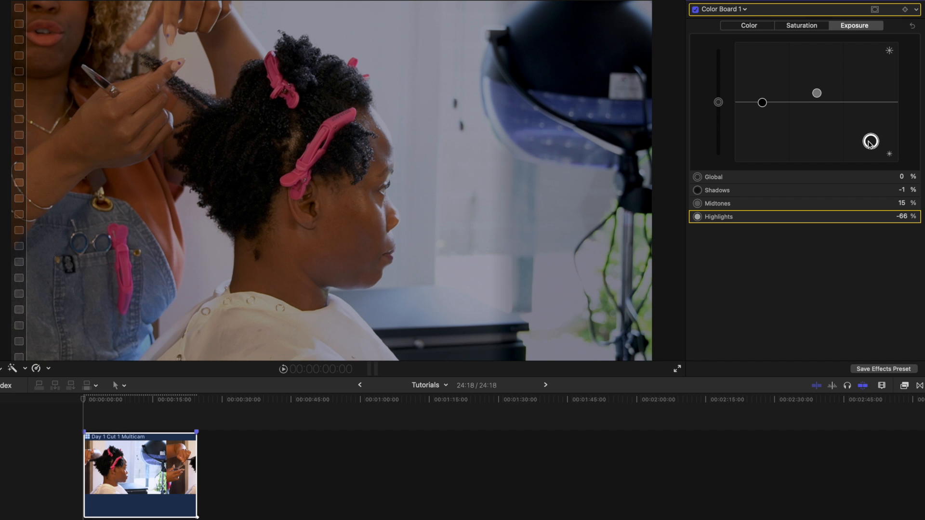
{"action": "left_click_drag", "start_coordinate": [870, 142], "coordinate": [872, 104]}
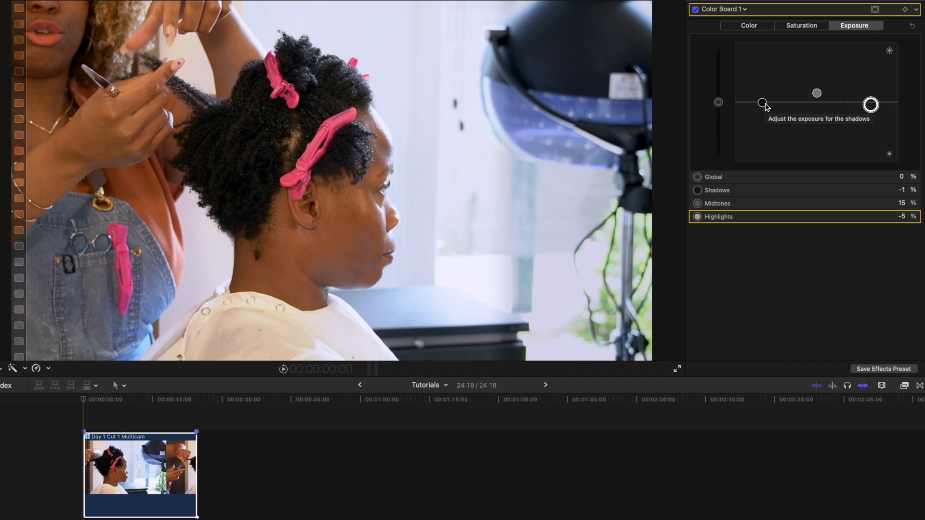
{"action": "mouse_move", "coordinate": [762, 103]}
{"action": "left_mouse_down"}
{"action": "mouse_move", "coordinate": [755, 131]}
{"action": "mouse_move", "coordinate": [762, 103]}
{"action": "left_mouse_up"}
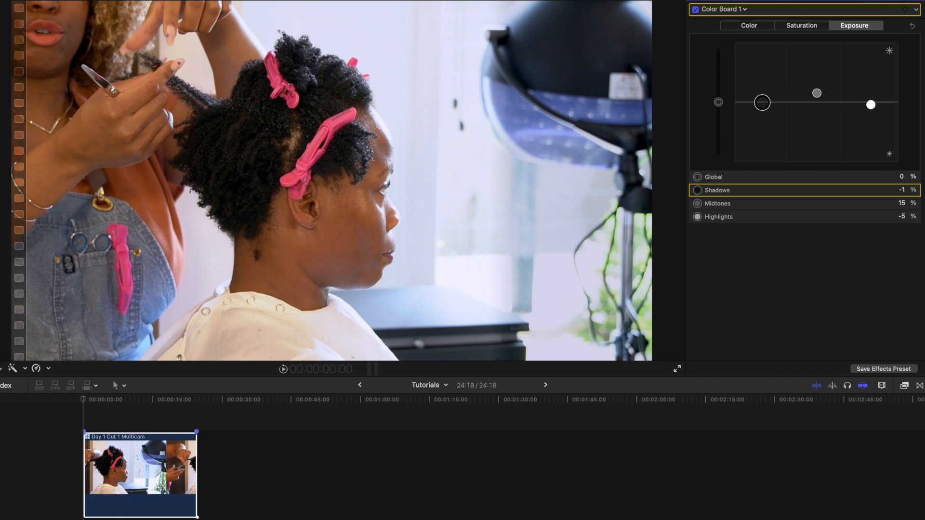
{"action": "left_click", "coordinate": [827, 4]}
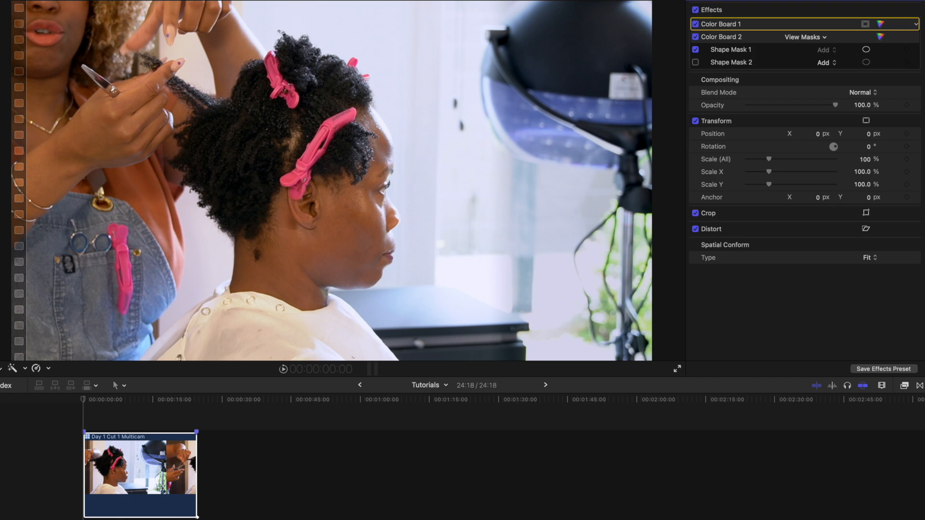
Step: Compare the picture with Color Board 2 repeatedly switched off and on, leaving it enabled
{"action": "left_click", "coordinate": [766, 44]}
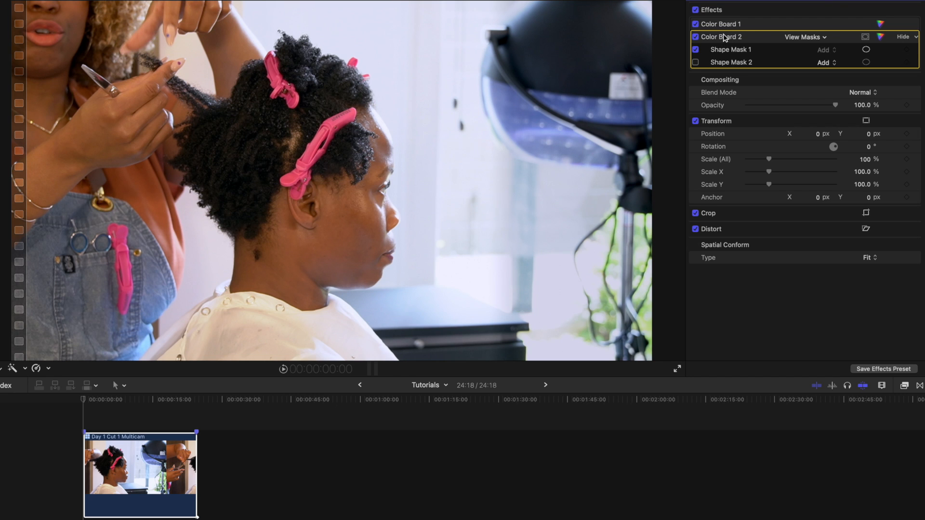
{"action": "left_click", "coordinate": [695, 38]}
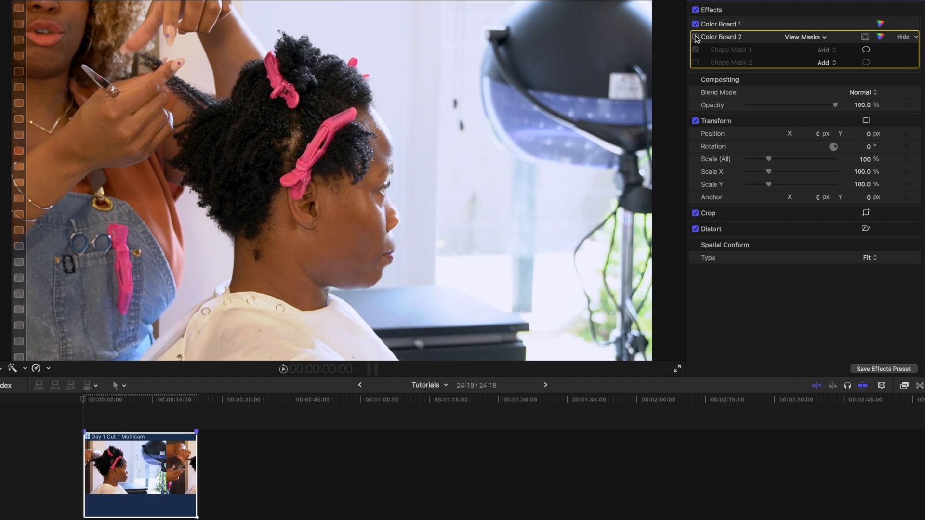
{"action": "left_click", "coordinate": [695, 37]}
{"action": "left_click", "coordinate": [695, 38]}
{"action": "left_click", "coordinate": [696, 37]}
{"action": "left_click", "coordinate": [696, 38]}
{"action": "left_click", "coordinate": [695, 37]}
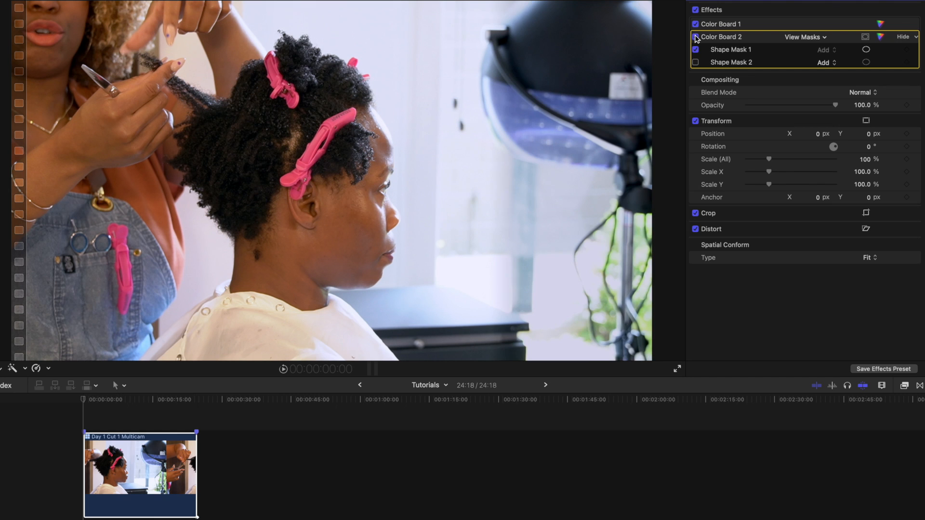
{"action": "left_click", "coordinate": [696, 37]}
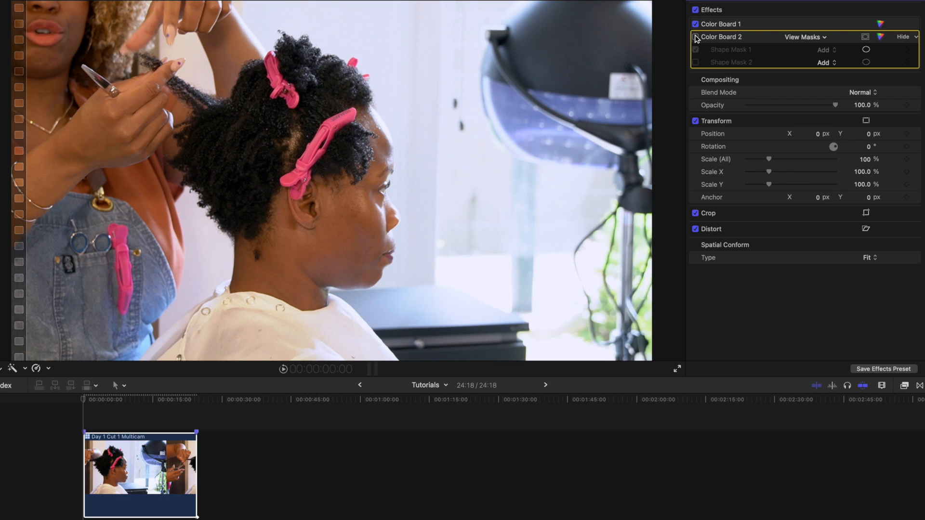
{"action": "left_click", "coordinate": [695, 37]}
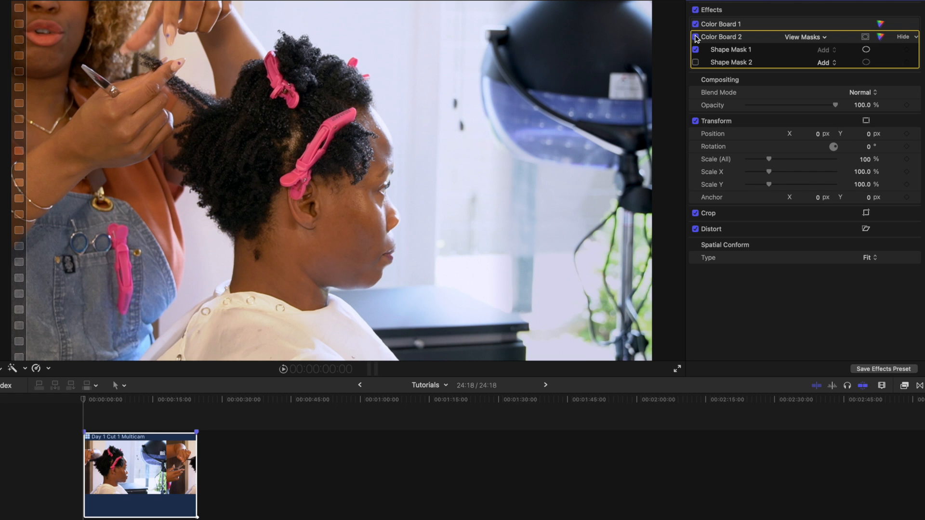
{"action": "left_click", "coordinate": [696, 37]}
{"action": "left_click", "coordinate": [696, 37]}
{"action": "left_click", "coordinate": [695, 37]}
{"action": "left_click", "coordinate": [696, 37]}
Step: Show Shape Mask 1's outline and compare the picture with that mask off and on, and with all effects off and on
{"action": "left_click", "coordinate": [866, 49]}
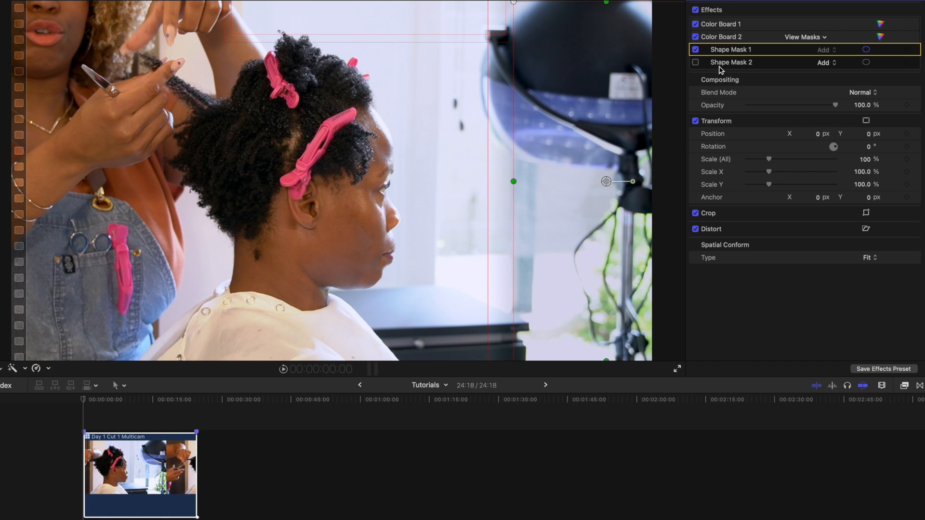
{"action": "left_click", "coordinate": [695, 50]}
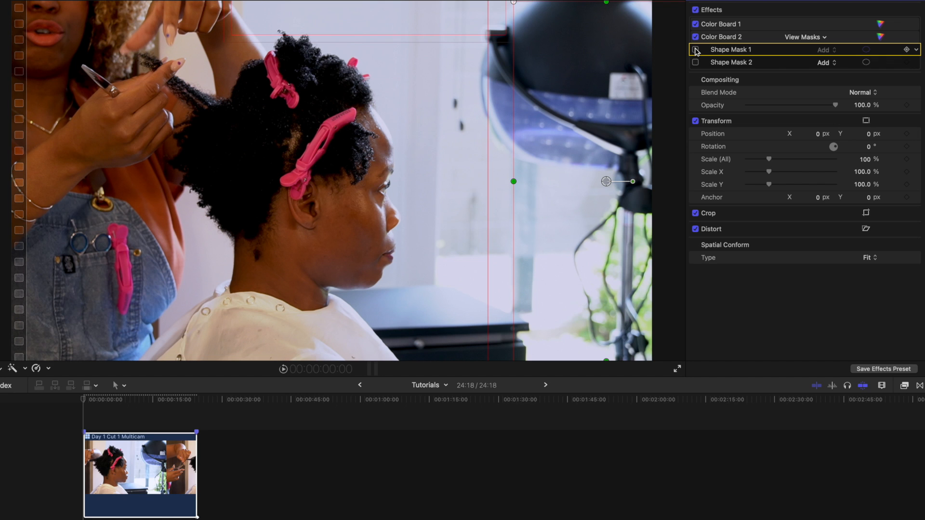
{"action": "left_click", "coordinate": [696, 50]}
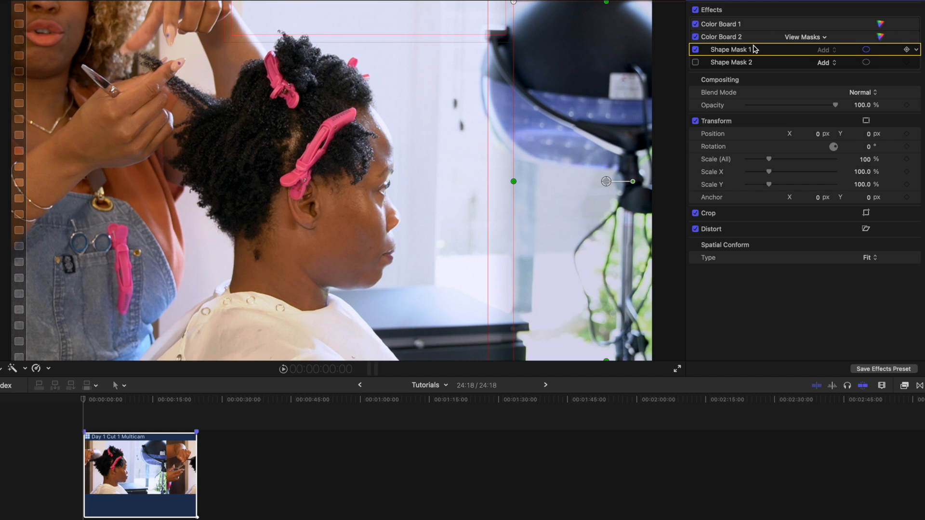
{"action": "left_click", "coordinate": [700, 12]}
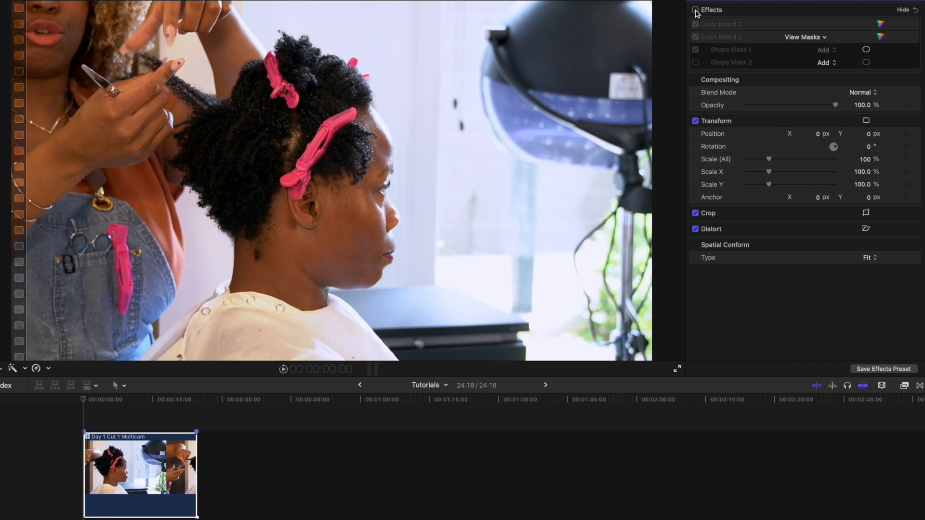
{"action": "left_click", "coordinate": [695, 10]}
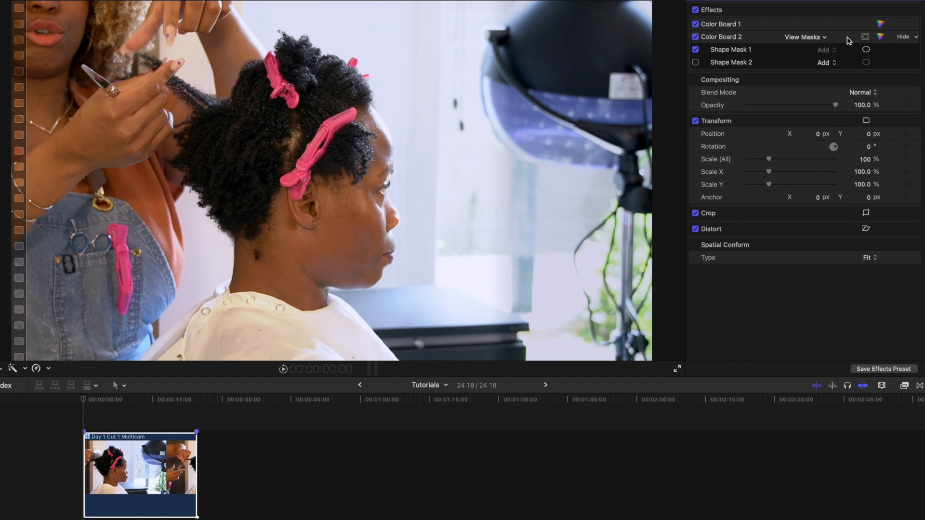
Step: Try Color Board 2's global exposure inside Shape Mask 1 at 79% and at -63%, undoing each change
{"action": "left_click", "coordinate": [754, 50]}
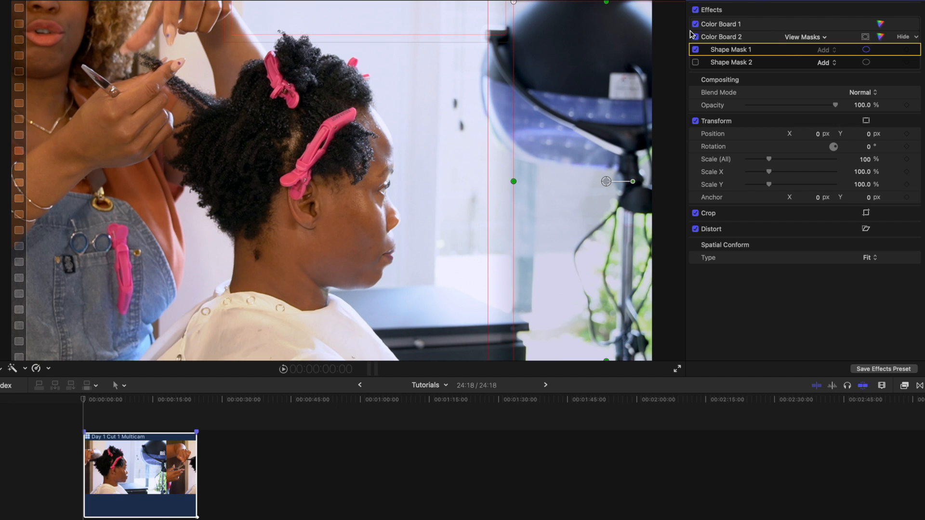
{"action": "left_click", "coordinate": [880, 38]}
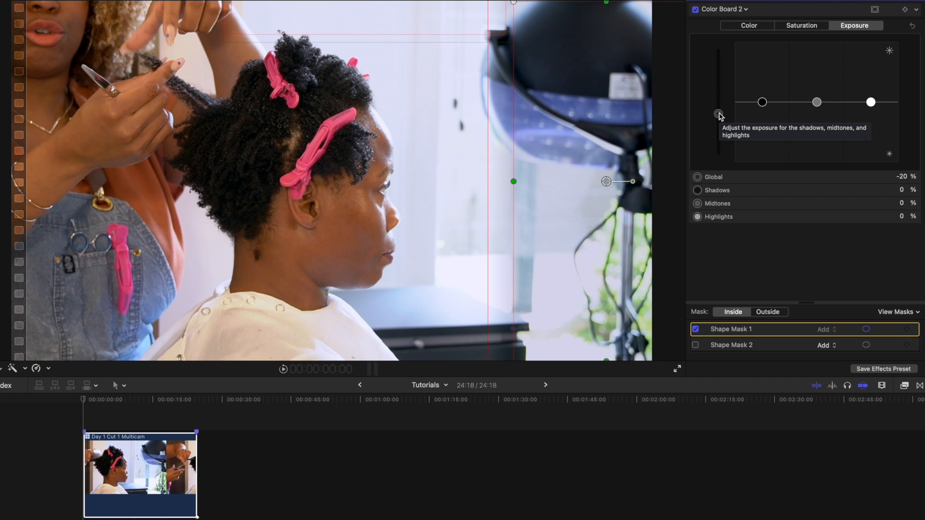
{"action": "left_click_drag", "start_coordinate": [719, 114], "coordinate": [728, 53]}
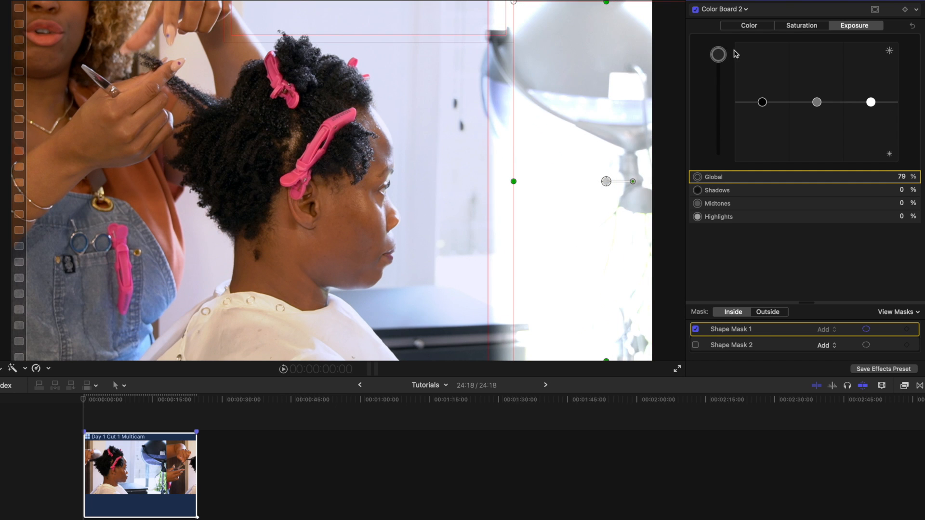
{"action": "key", "text": "super+z"}
{"action": "left_click_drag", "start_coordinate": [718, 114], "coordinate": [714, 140]}
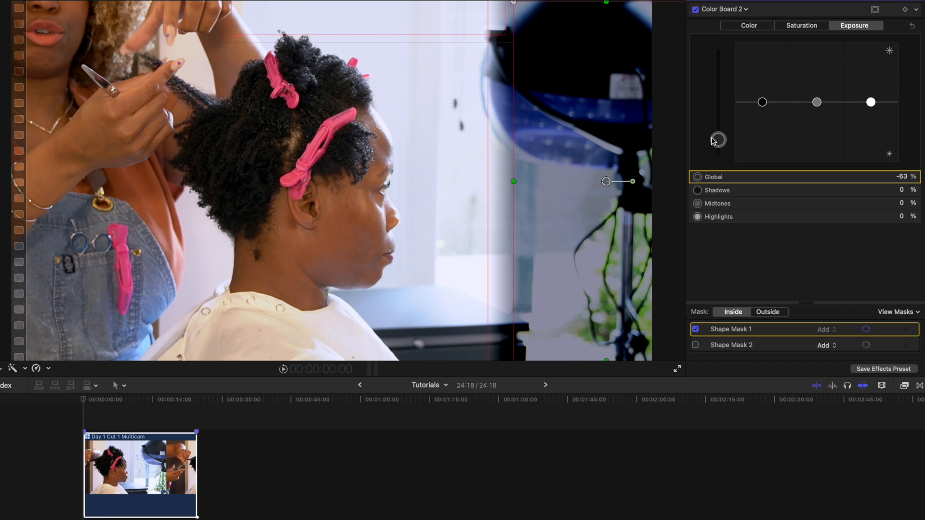
{"action": "key", "text": "super+z"}
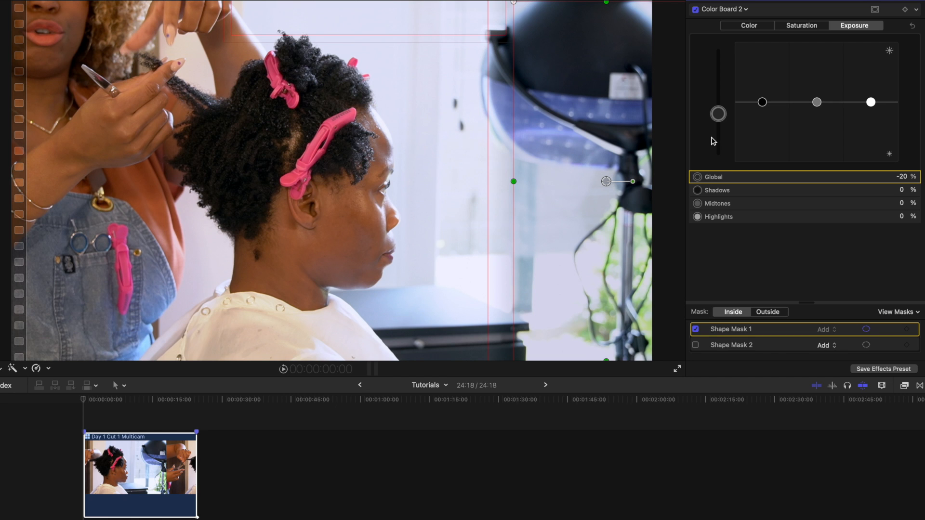
Step: Compare the picture with Shape Mask 2 of Color Board 2 switched on and off, leaving it disabled
{"action": "left_click", "coordinate": [696, 345]}
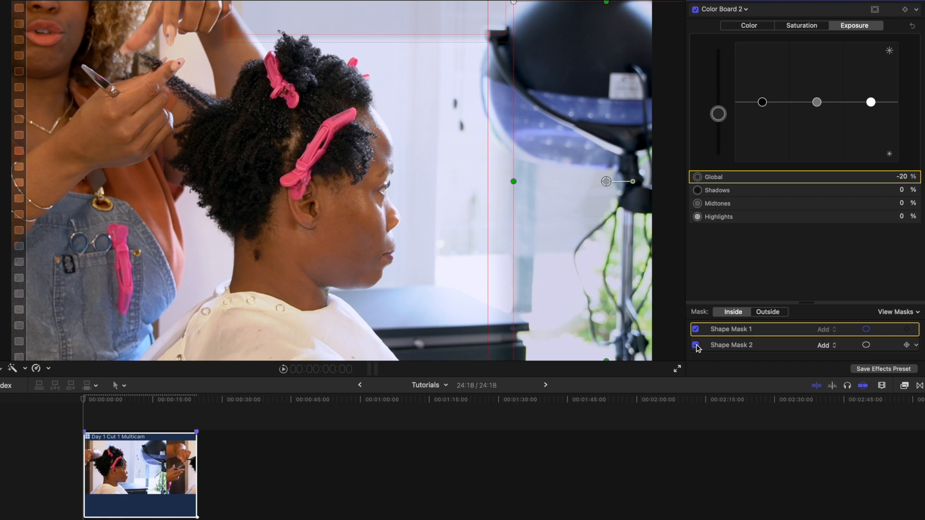
{"action": "left_click", "coordinate": [695, 345]}
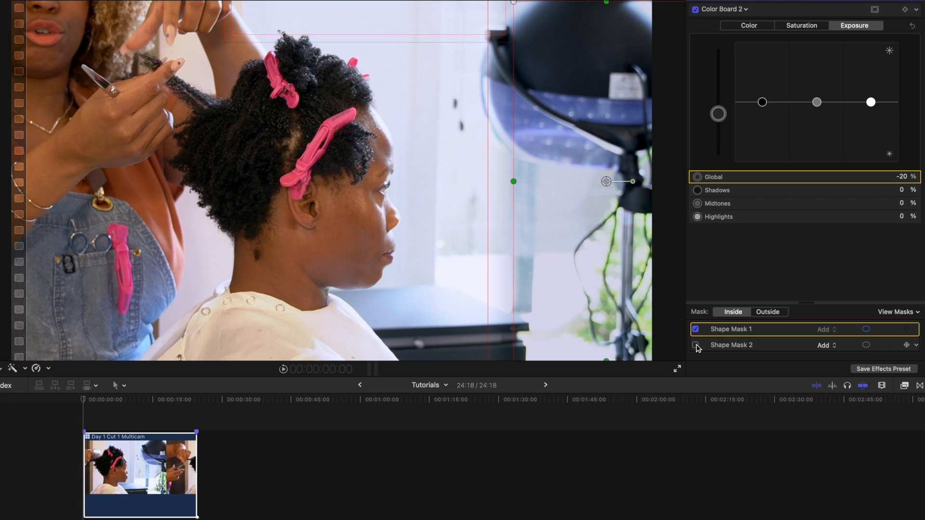
{"action": "left_click", "coordinate": [696, 345]}
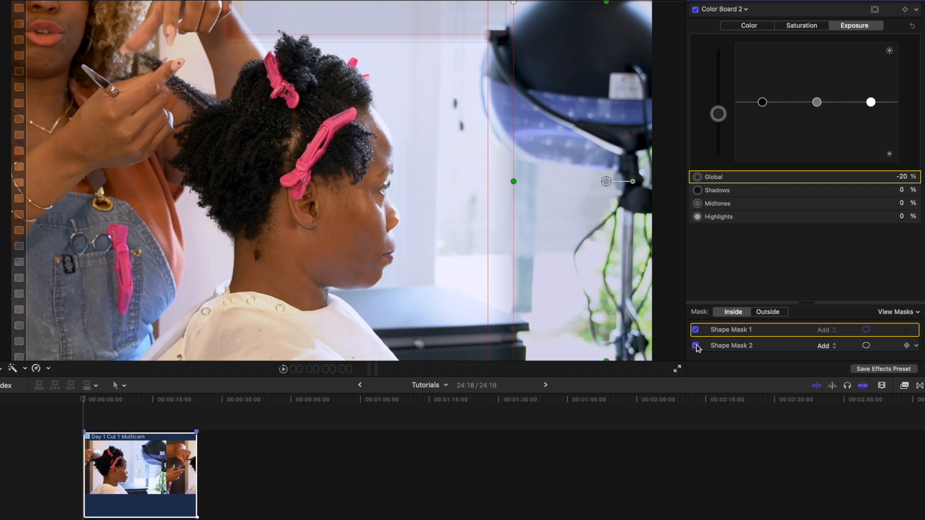
{"action": "left_click", "coordinate": [696, 346]}
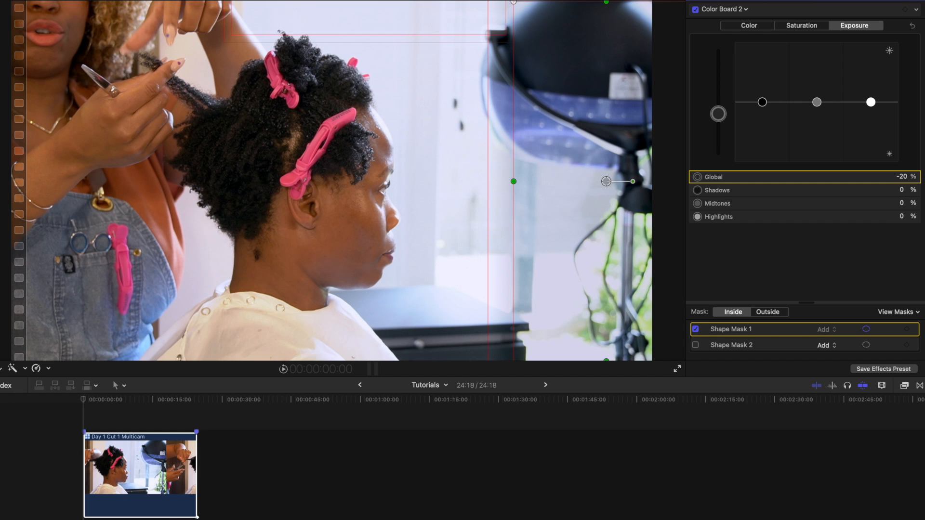
Step: Return to the effects list and compare the clip with all effects off and on, leaving them enabled
{"action": "left_click", "coordinate": [706, 22]}
{"action": "left_click", "coordinate": [696, 10]}
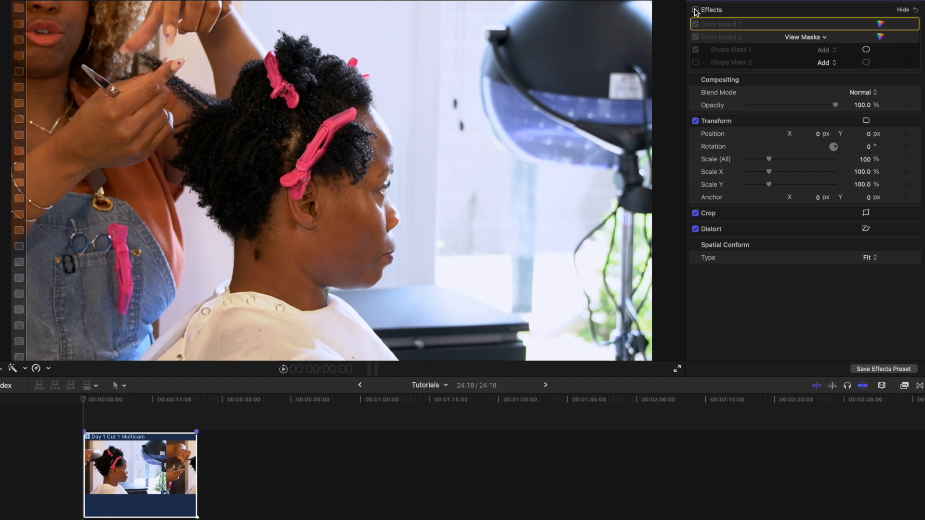
{"action": "left_click", "coordinate": [695, 10]}
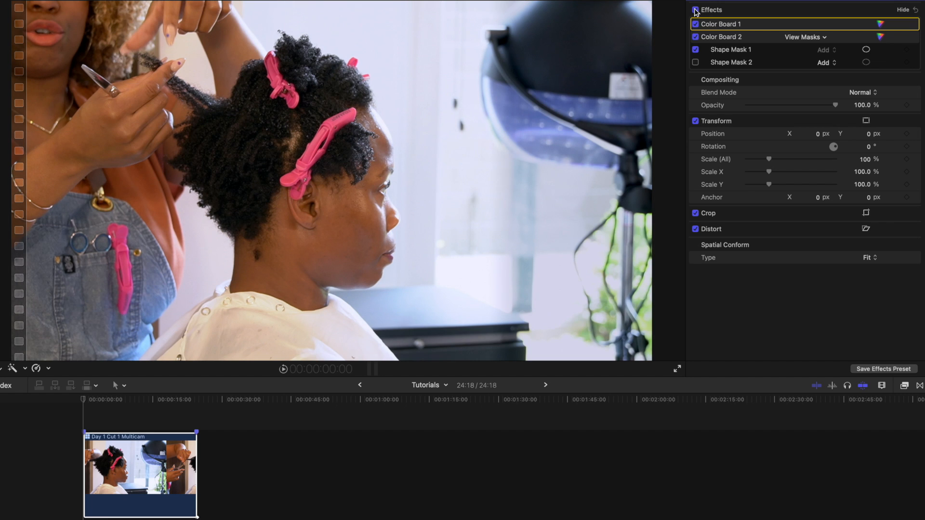
{"action": "left_click", "coordinate": [696, 10]}
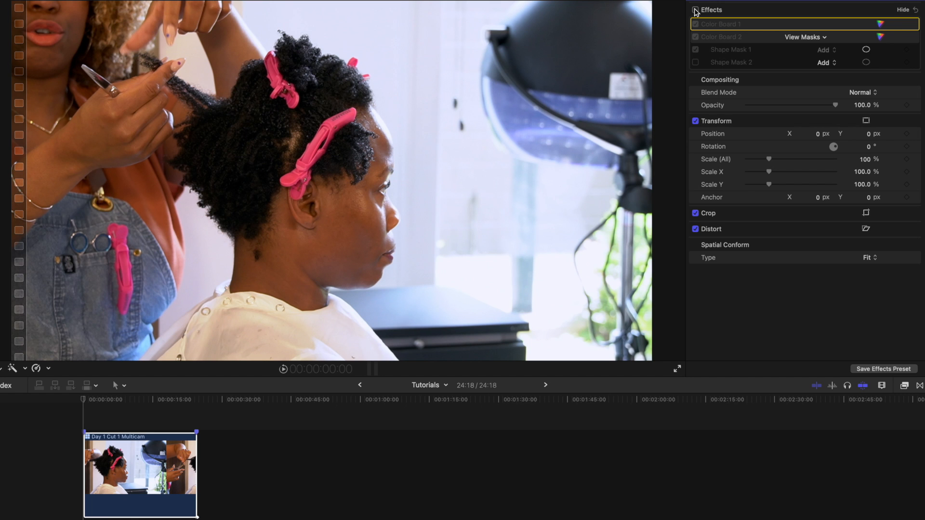
{"action": "left_click", "coordinate": [695, 10]}
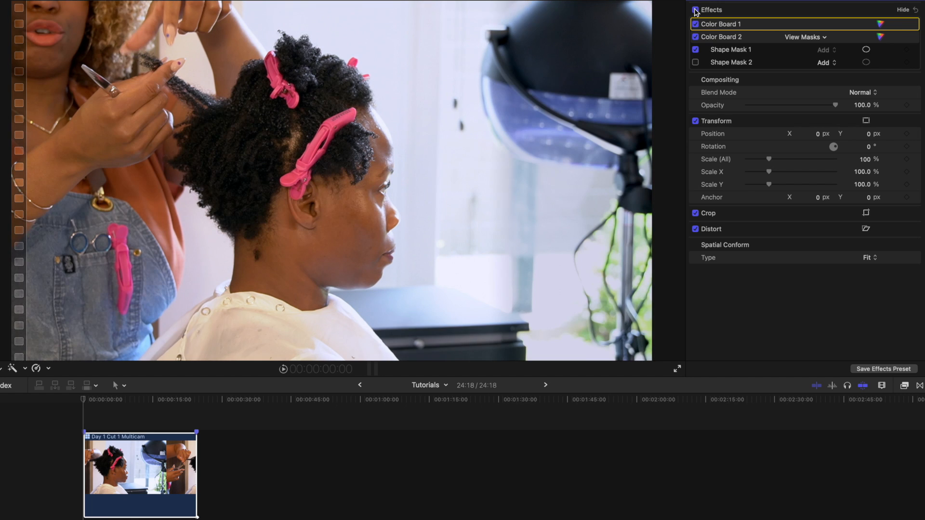